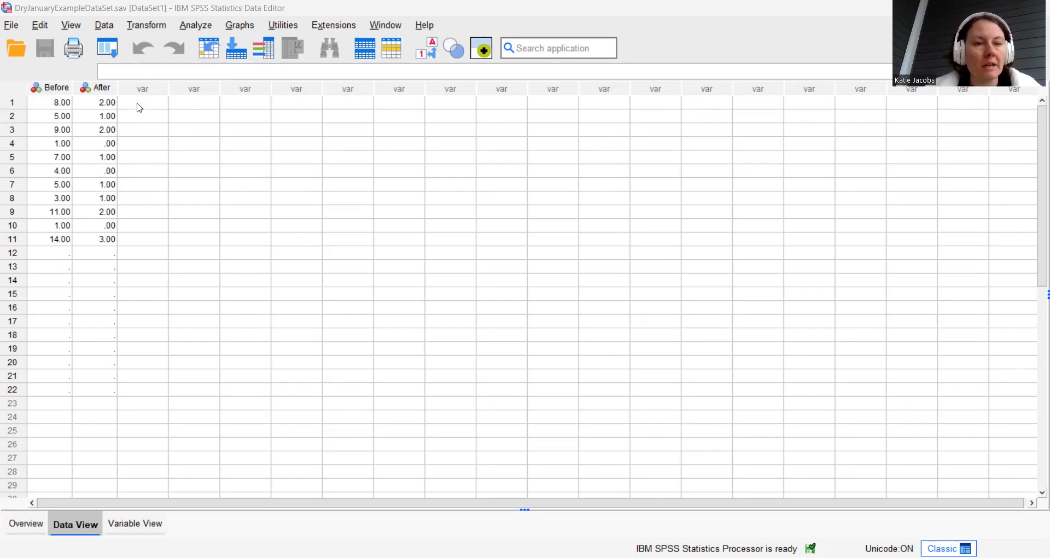
left_click(57, 88)
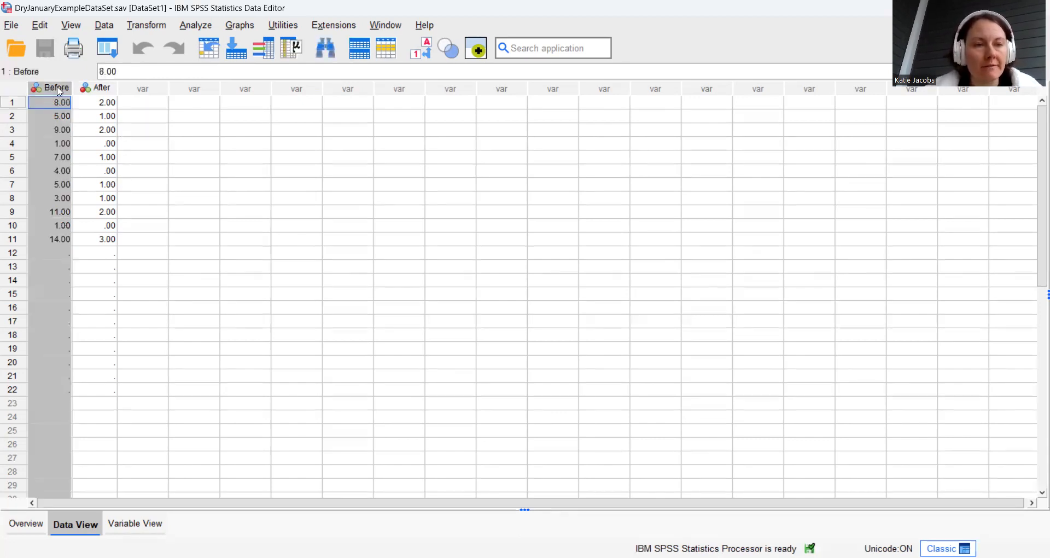
double_click(56, 88)
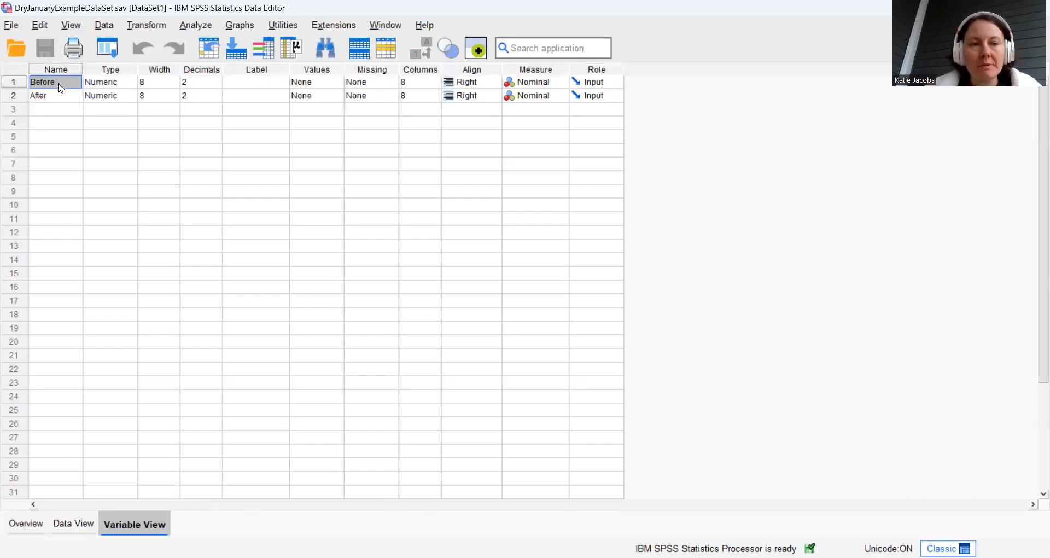
left_click(27, 525)
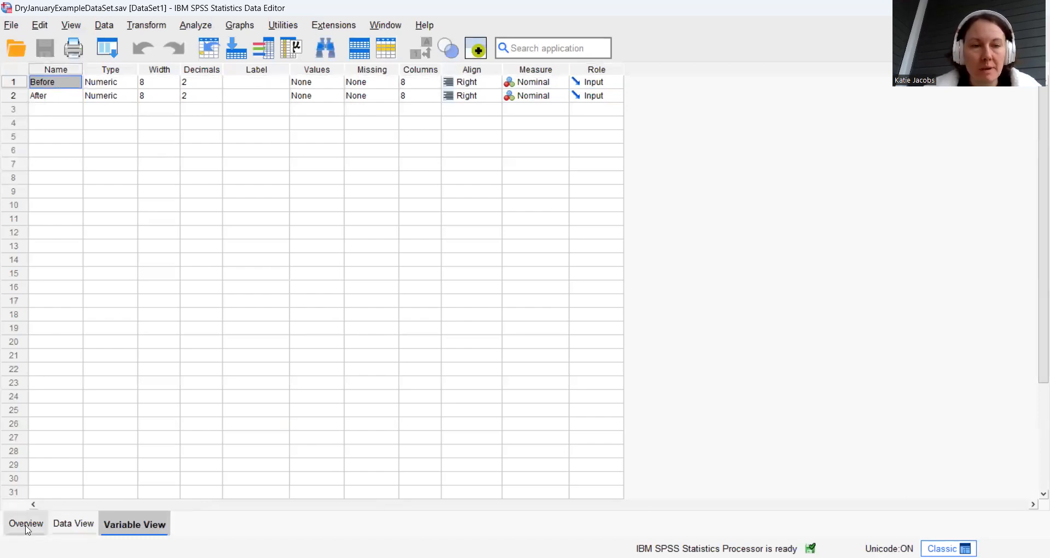
left_click(79, 524)
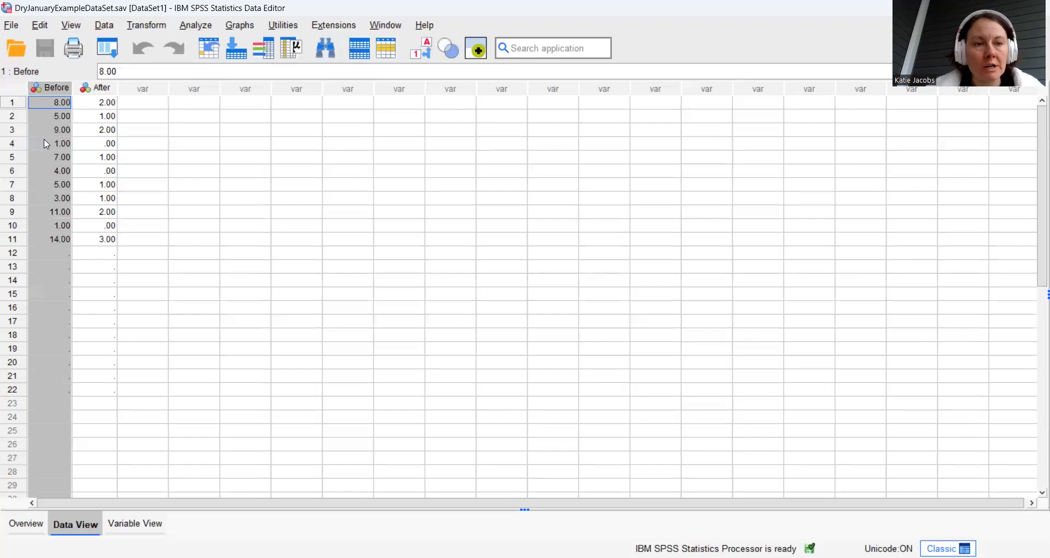
left_click(135, 419)
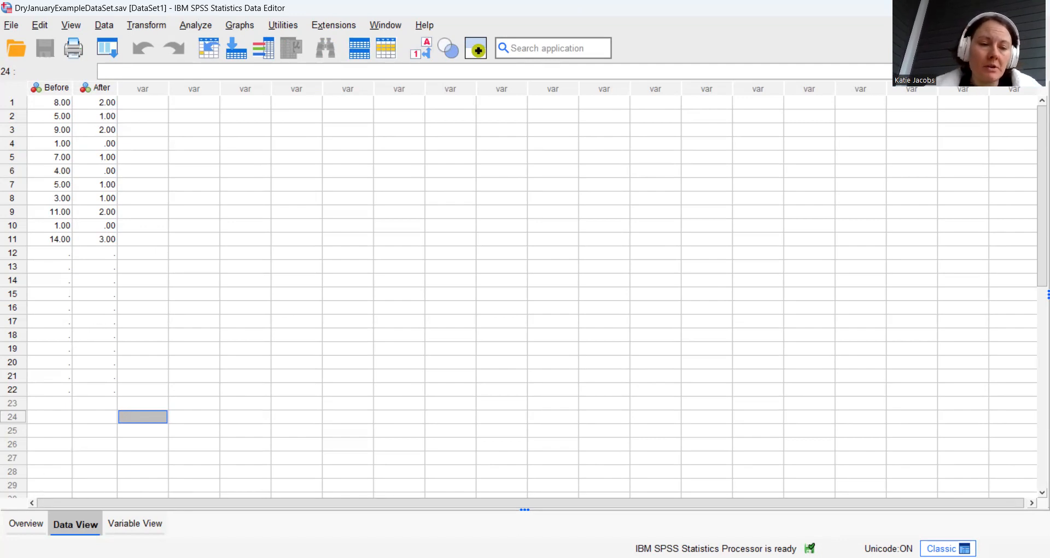
Set the measurement level of the Before and After variables to Scale and return to the data values
left_click(131, 526)
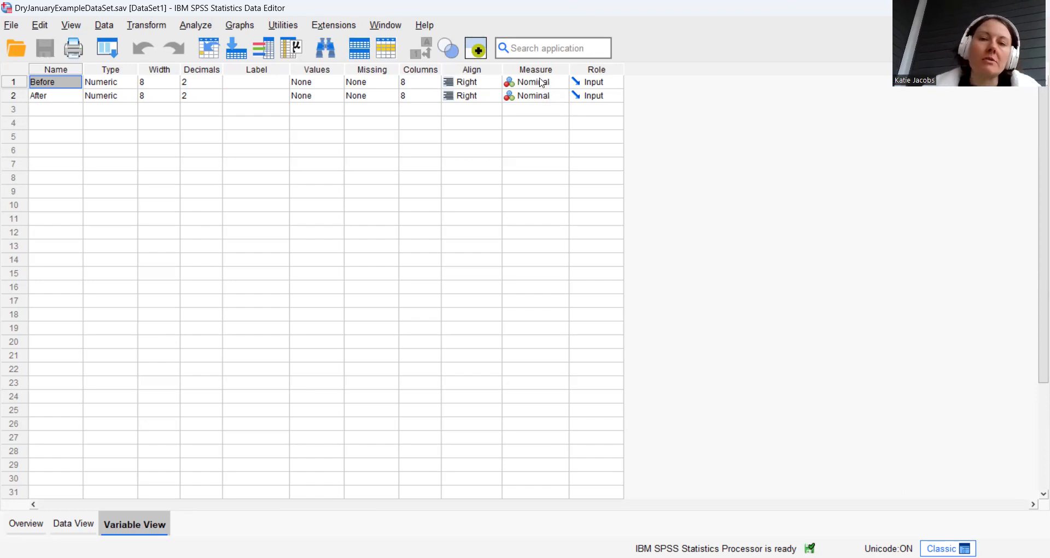
left_click(556, 86)
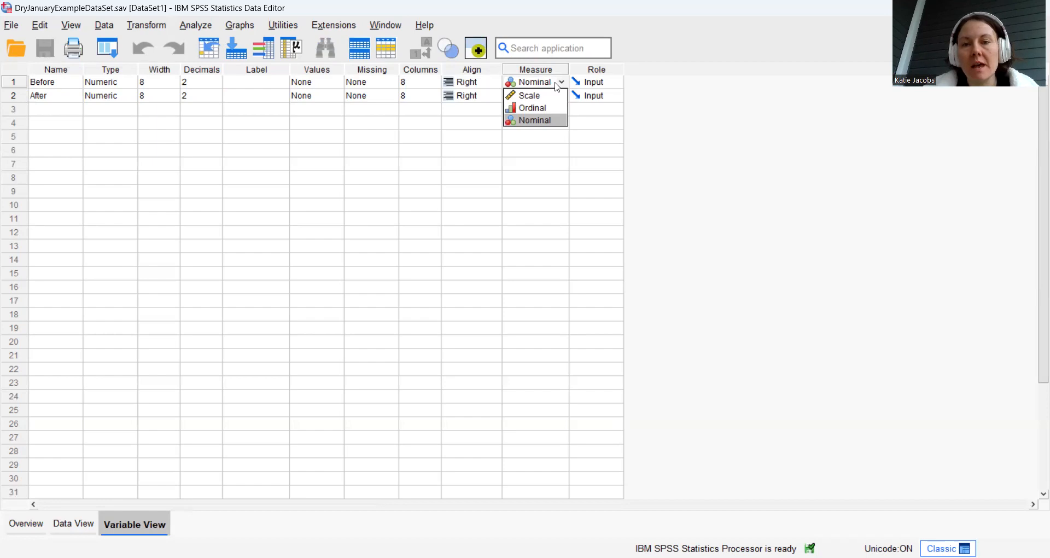
left_click(535, 96)
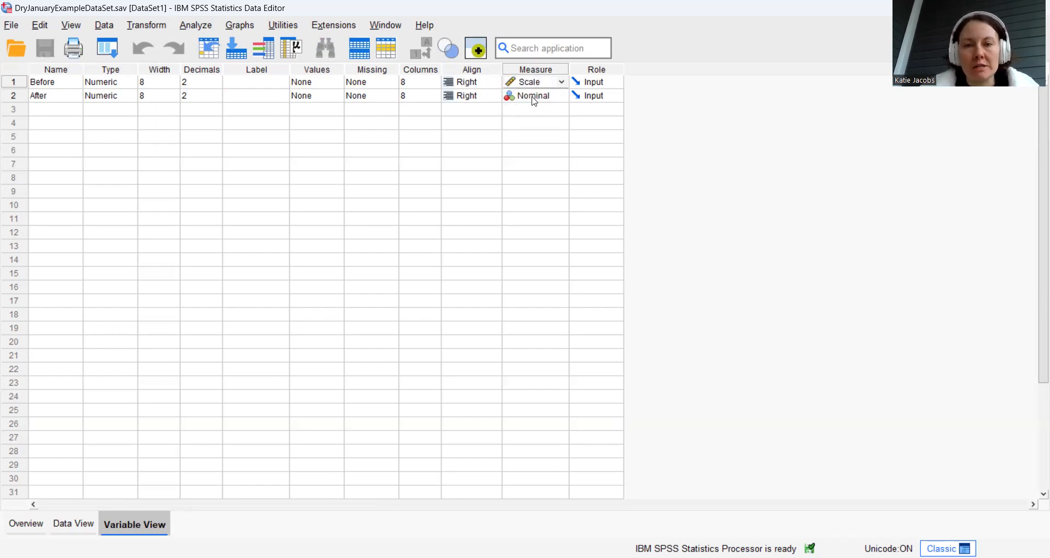
left_click(533, 98)
left_click(535, 97)
left_click(535, 110)
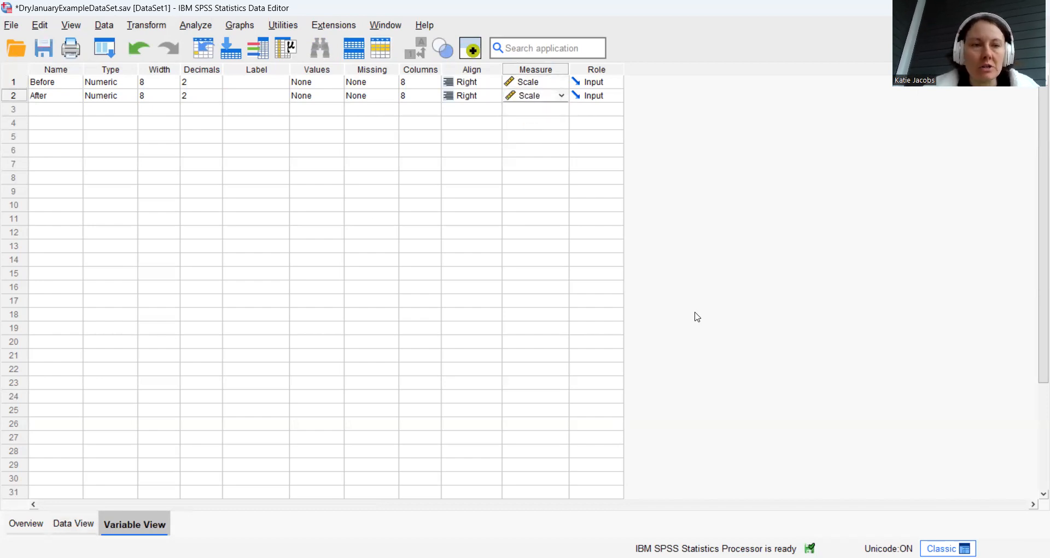
left_click(82, 523)
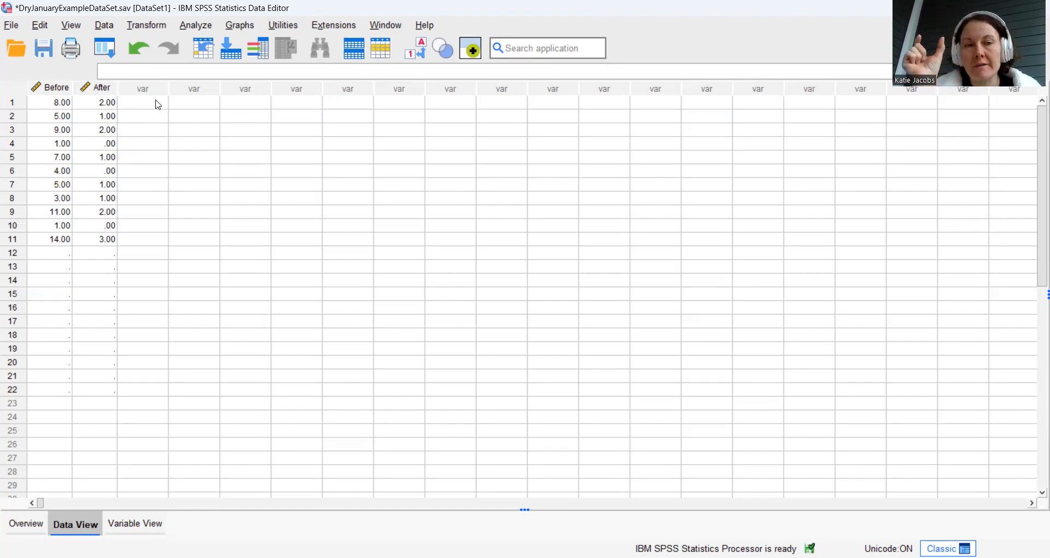
Compute a new variable named DifferenceScore as Before - After
left_click(148, 26)
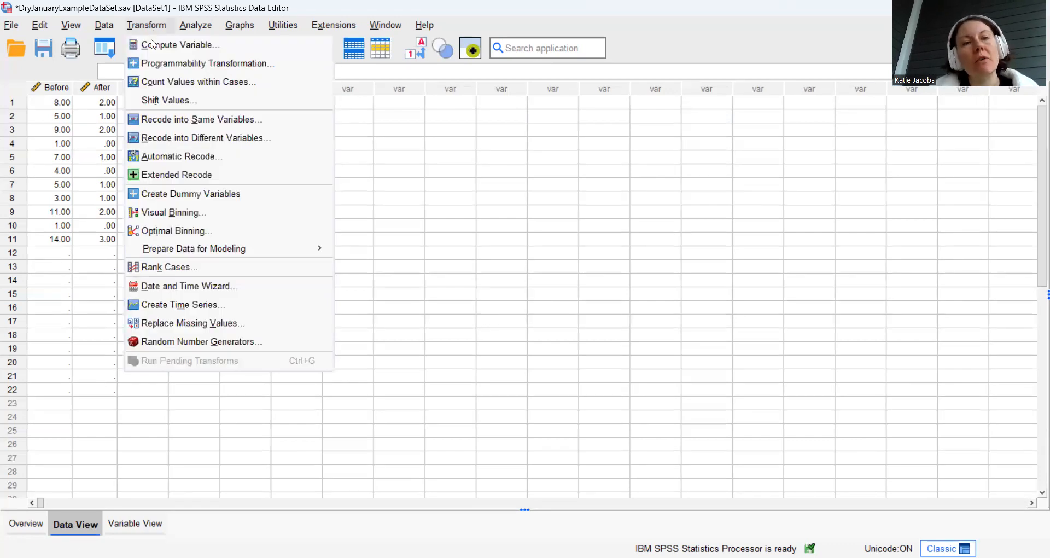
left_click(154, 47)
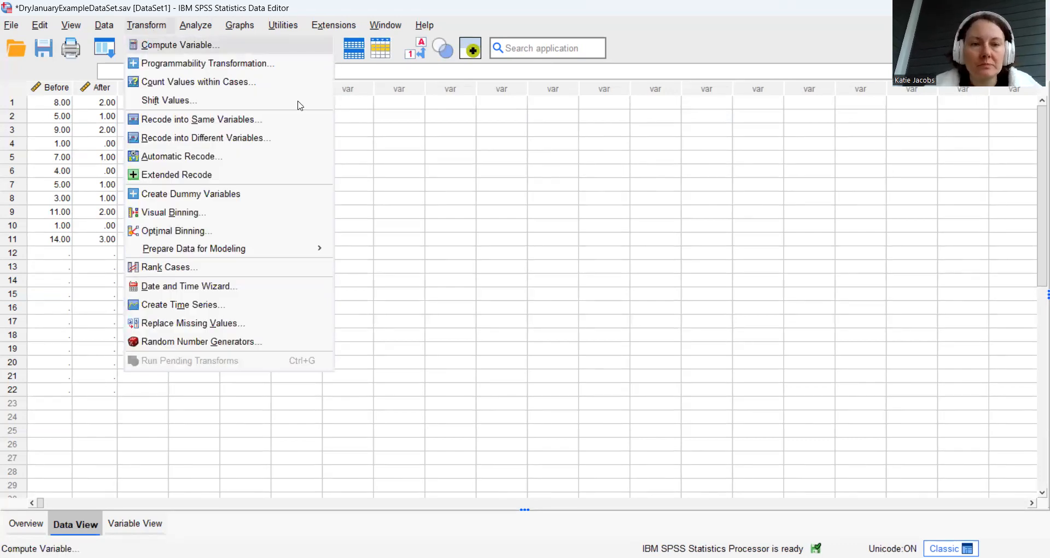
type("Differe")
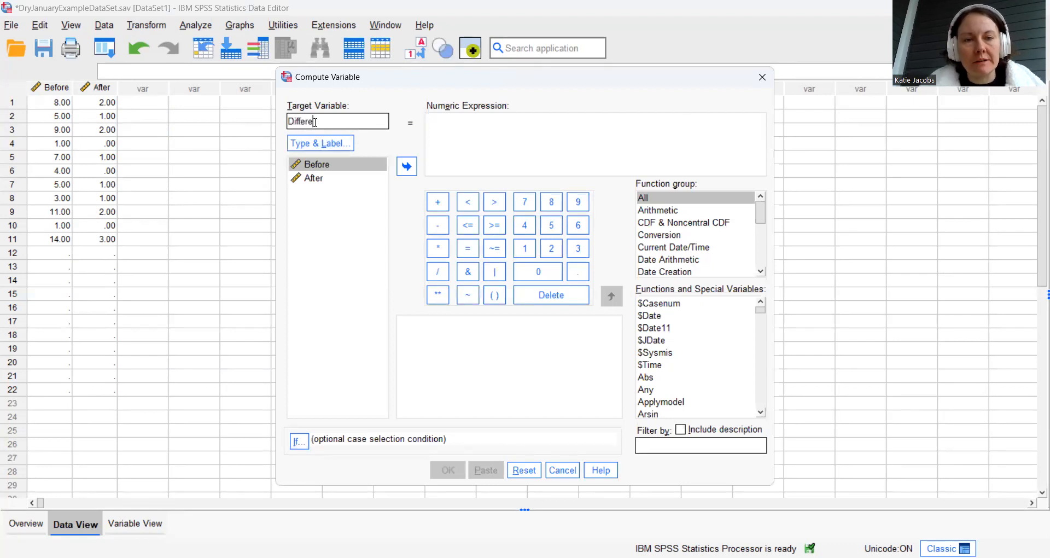
type("nceScore")
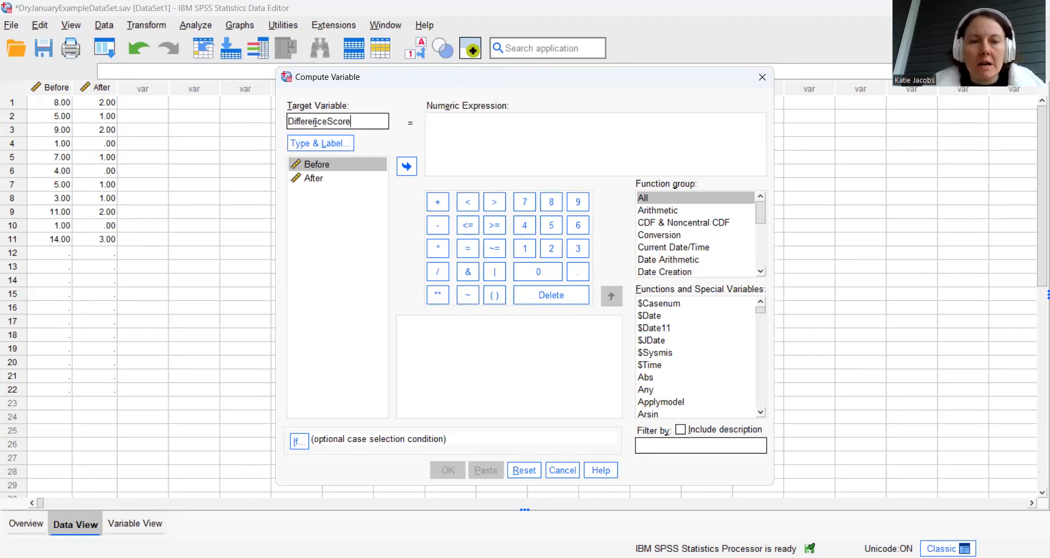
left_click(407, 167)
left_click(438, 224)
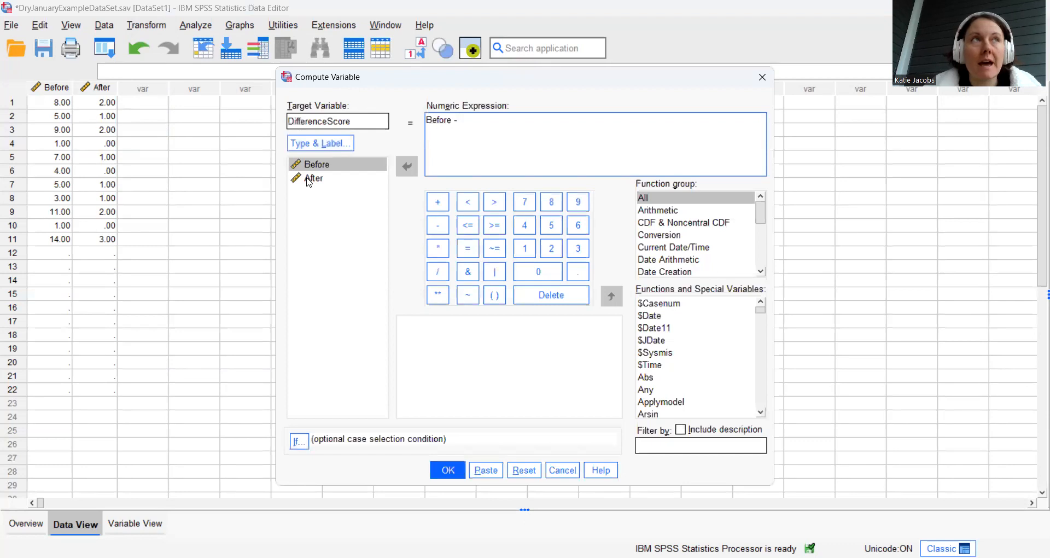
left_click(310, 179)
double_click(323, 183)
left_click(445, 472)
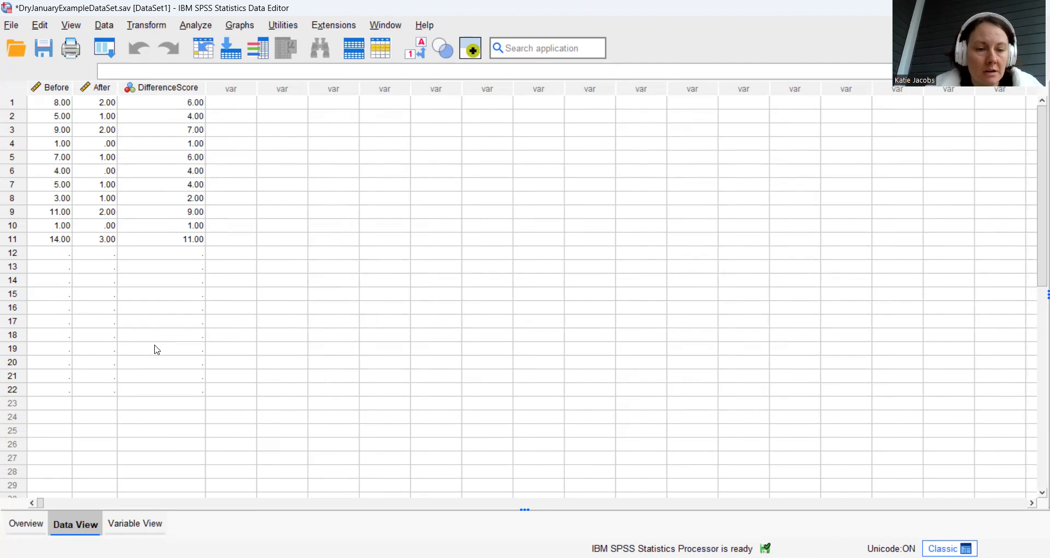
Set the measurement level of DifferenceScore to Scale and return to the data values
left_click(143, 525)
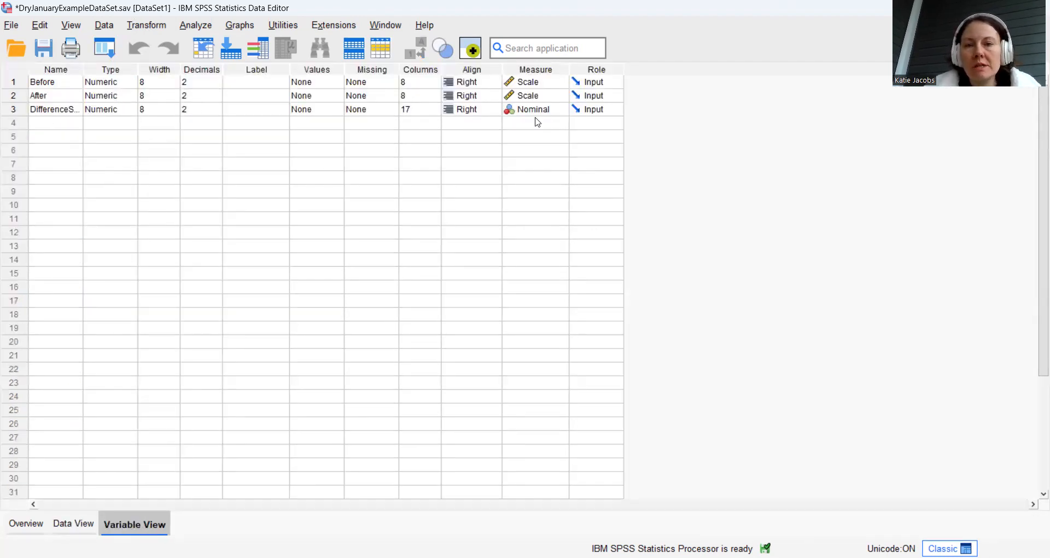
left_click(552, 113)
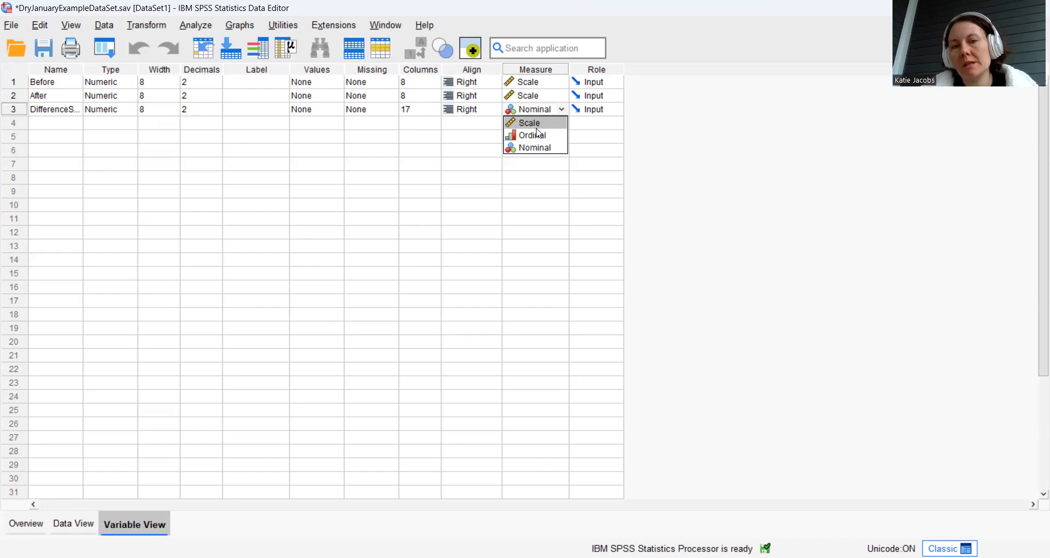
left_click(536, 127)
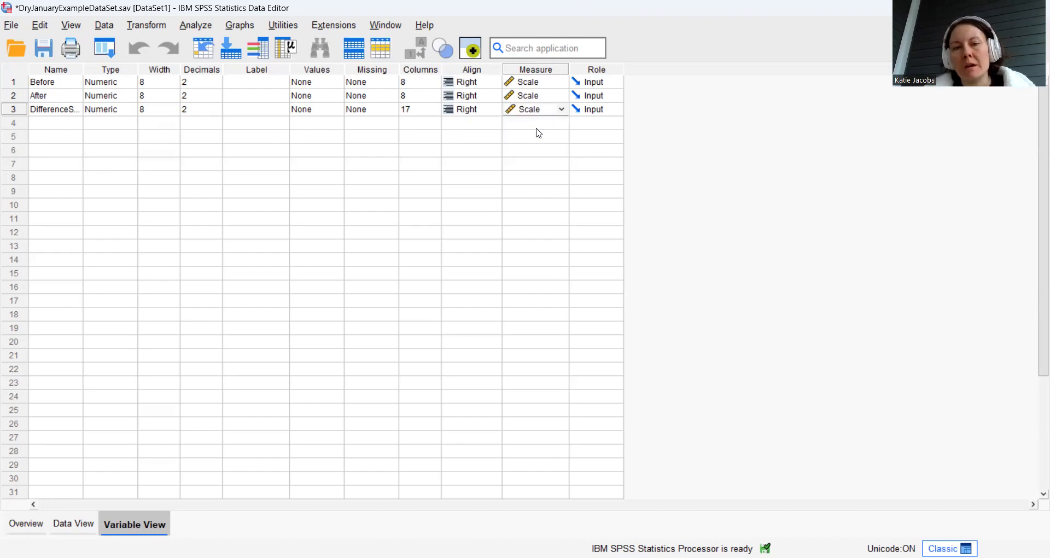
left_click(70, 527)
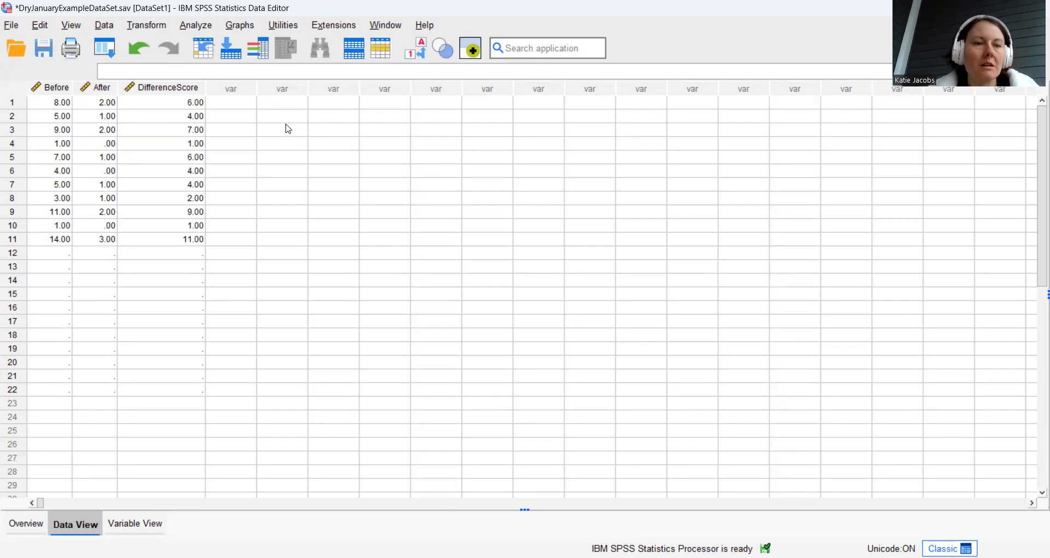
Run Descriptives on DifferenceScore with its standardized values saved as a variable
left_click(243, 108)
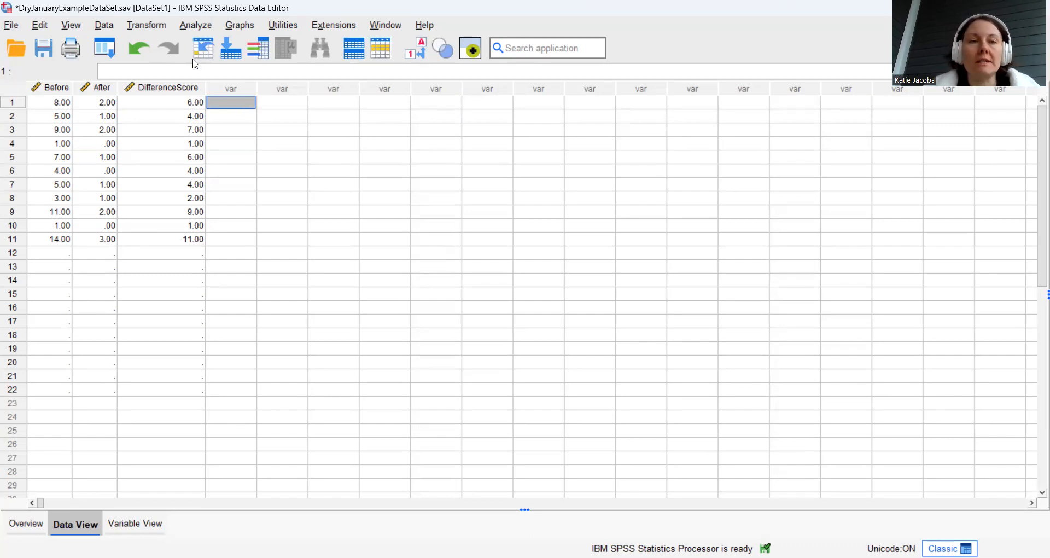
left_click(194, 26)
mouse_move(230, 100)
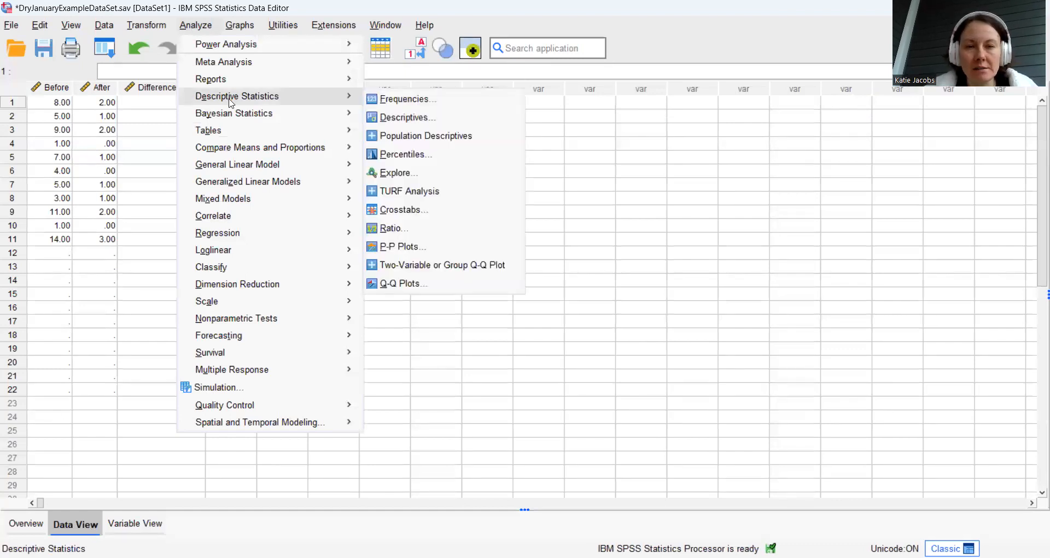
left_click(399, 122)
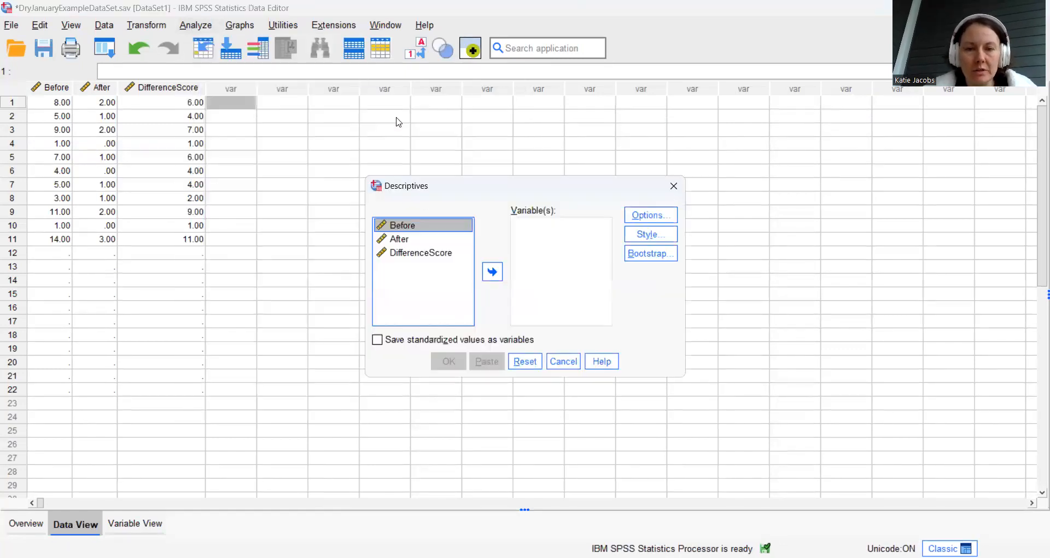
left_click(436, 255)
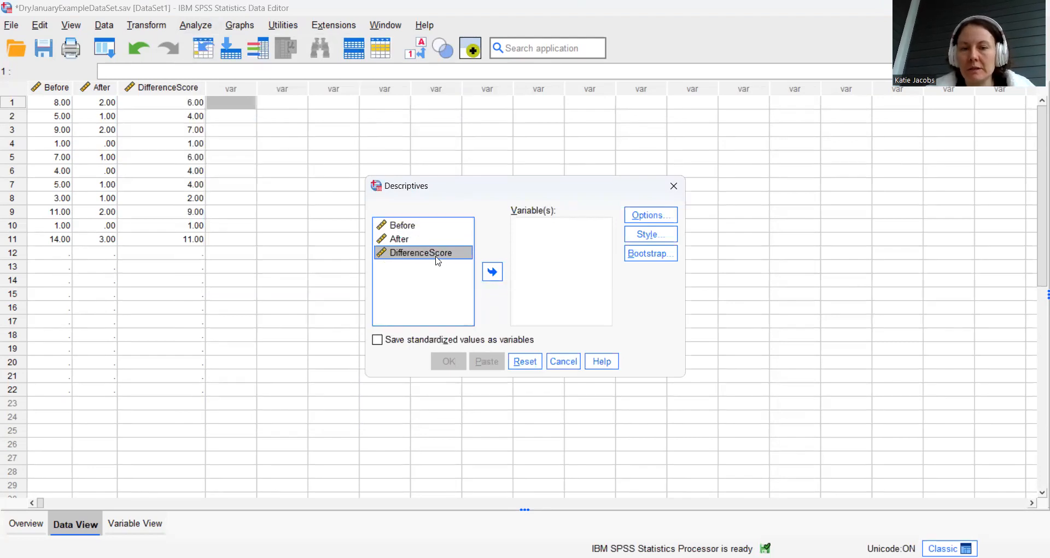
left_click(492, 272)
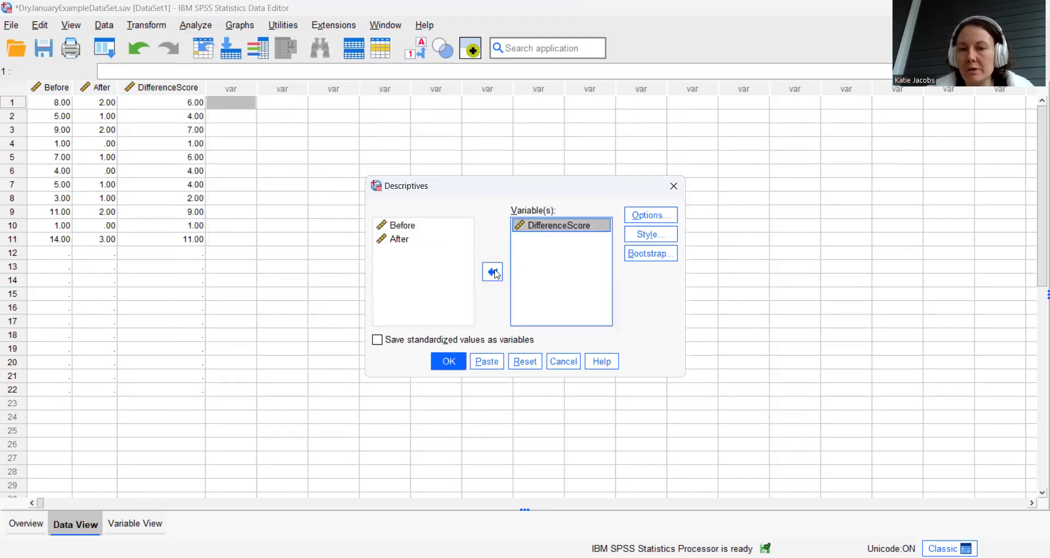
left_click(376, 339)
left_click(452, 364)
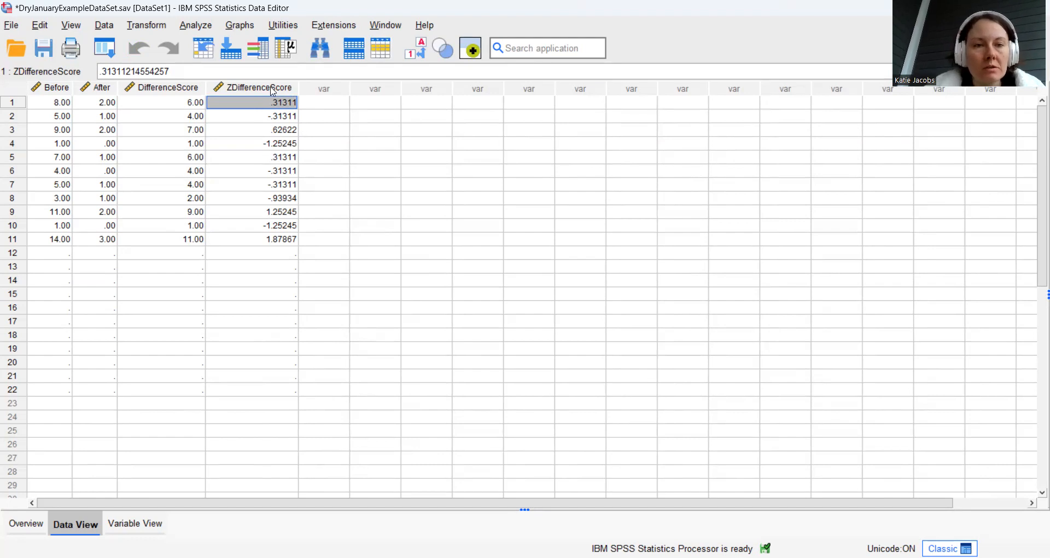
Sort the cases by ZDifferenceScore in ascending order
right_click(270, 89)
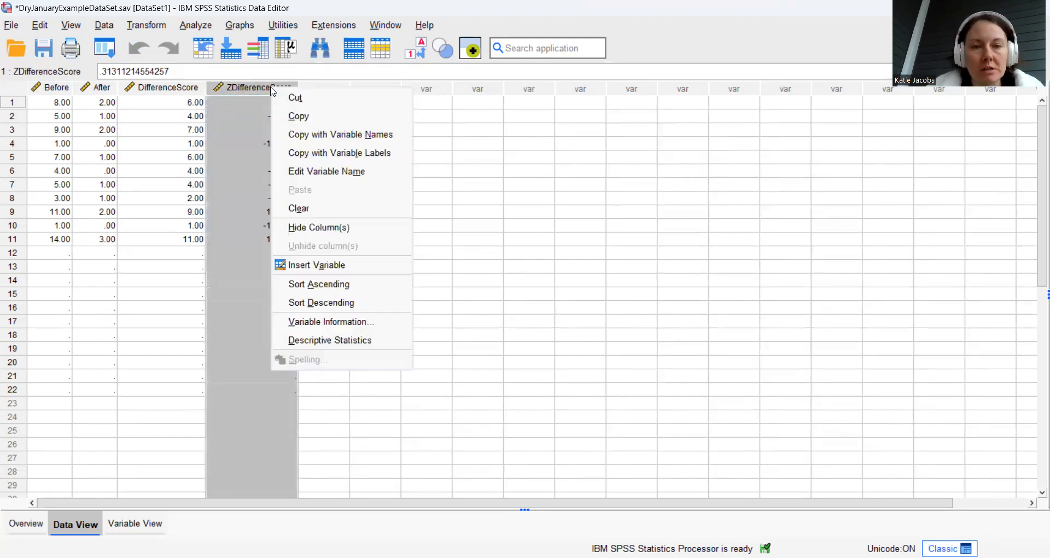
left_click(310, 290)
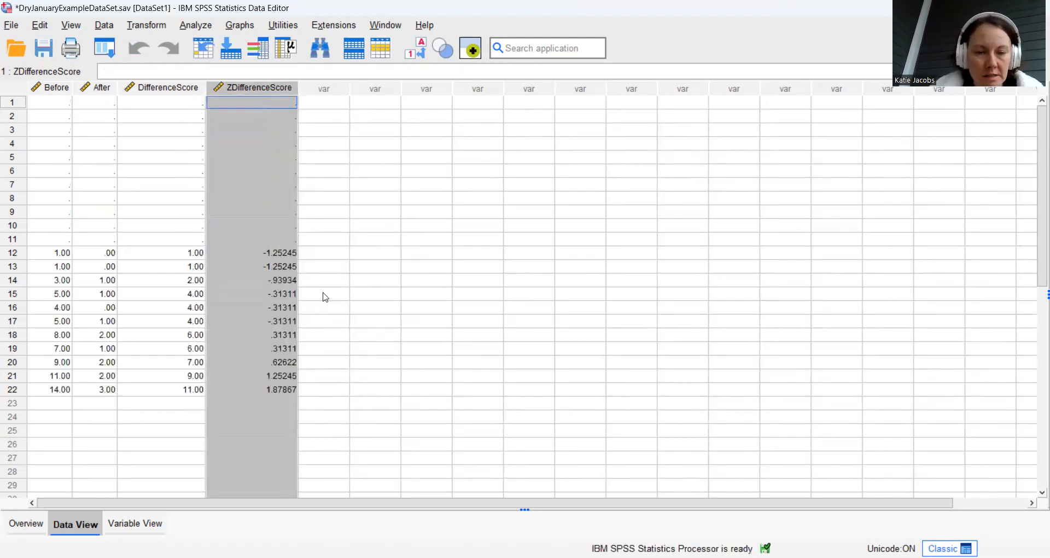
left_click(399, 266)
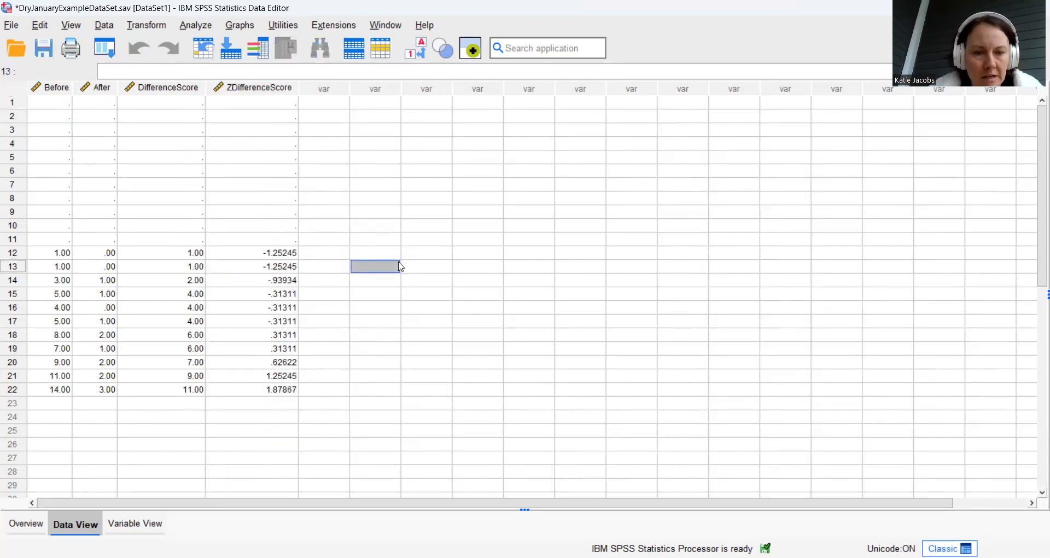
Delete the empty cases in rows 1 to 11 and check the lowest and highest ZDifferenceScore values
left_click(15, 107)
left_click(23, 241, "shift")
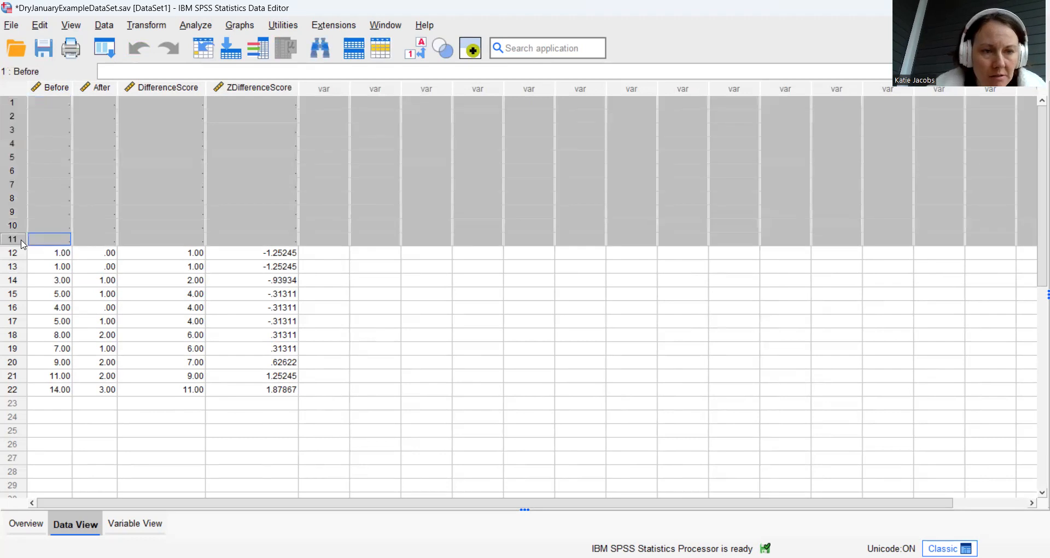
key("Delete")
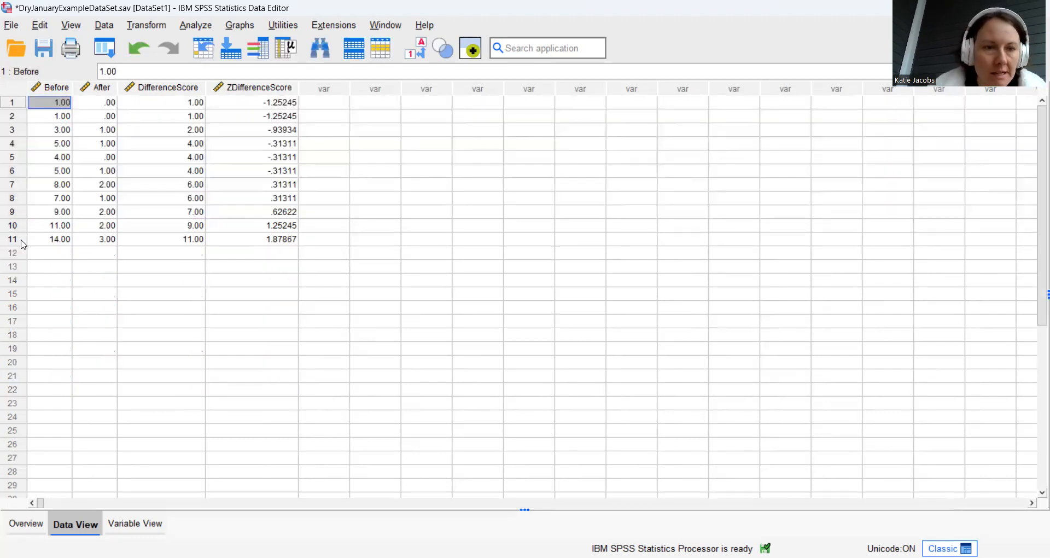
left_click(288, 105)
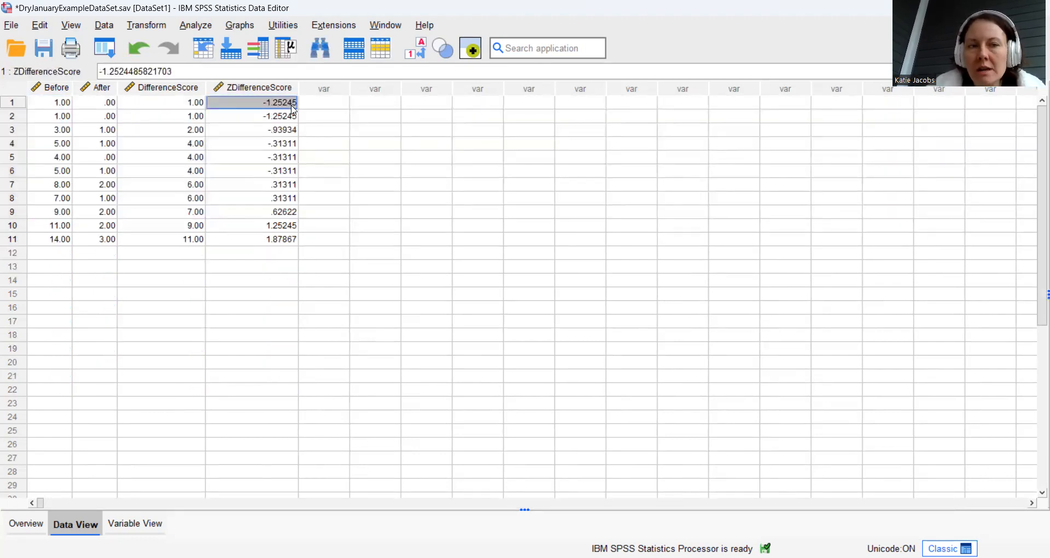
left_click(284, 245)
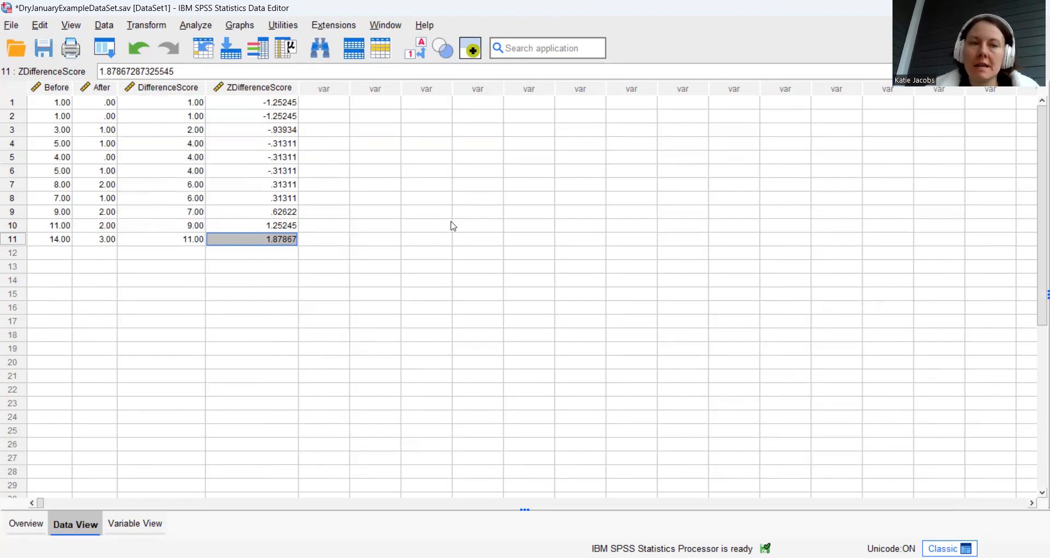
Start an Explore analysis with DifferenceScore as the dependent variable
left_click(194, 25)
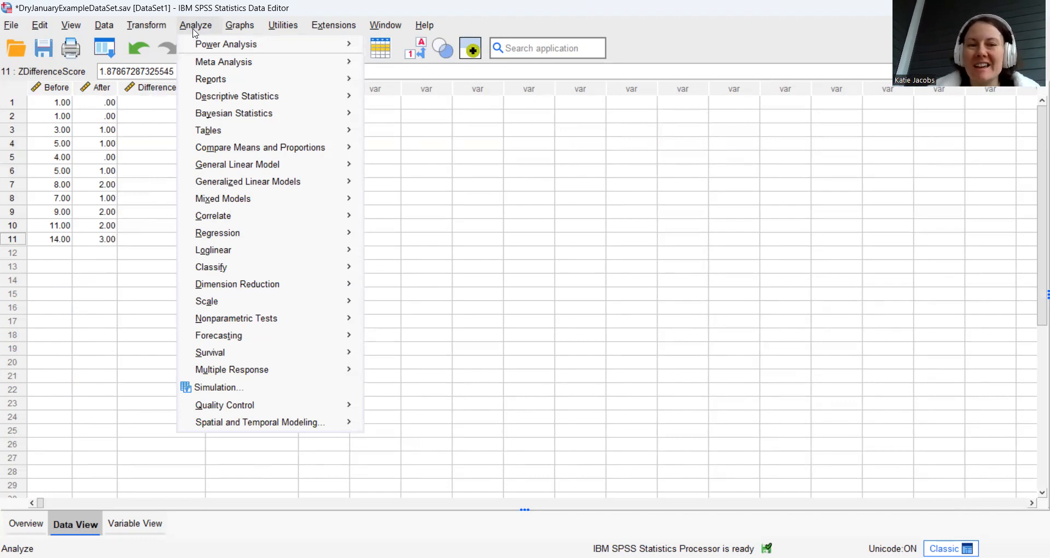
mouse_move(208, 97)
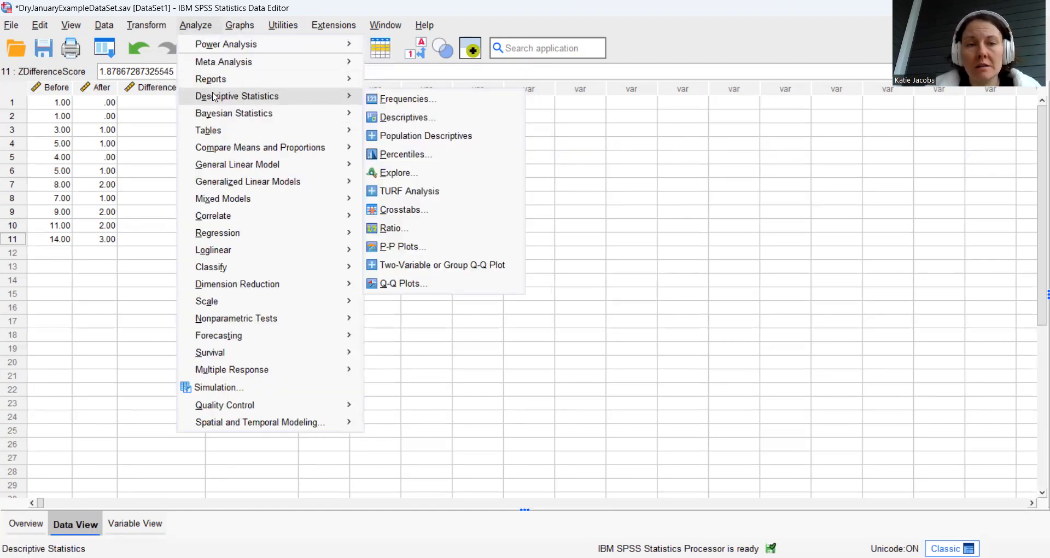
mouse_move(329, 98)
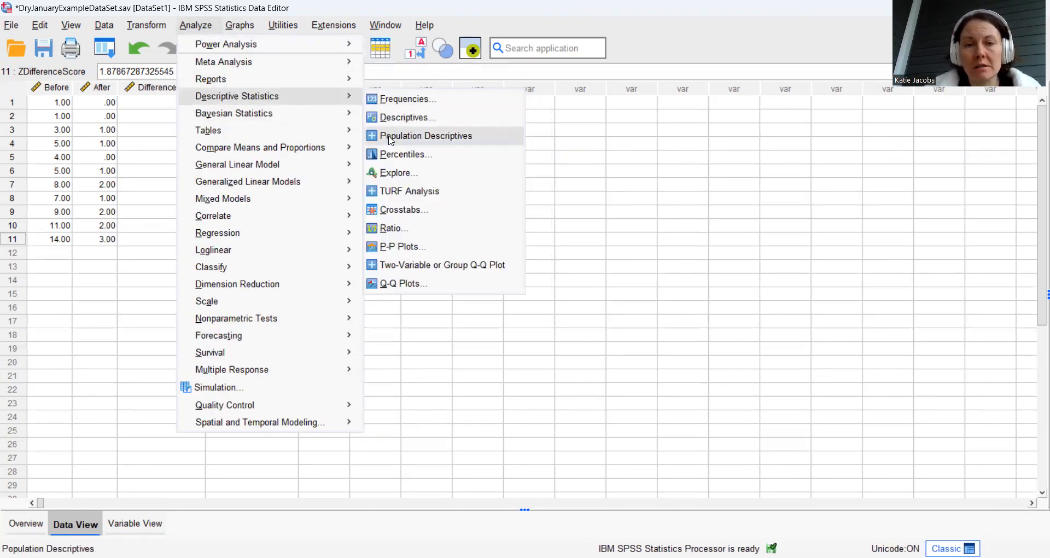
left_click(392, 172)
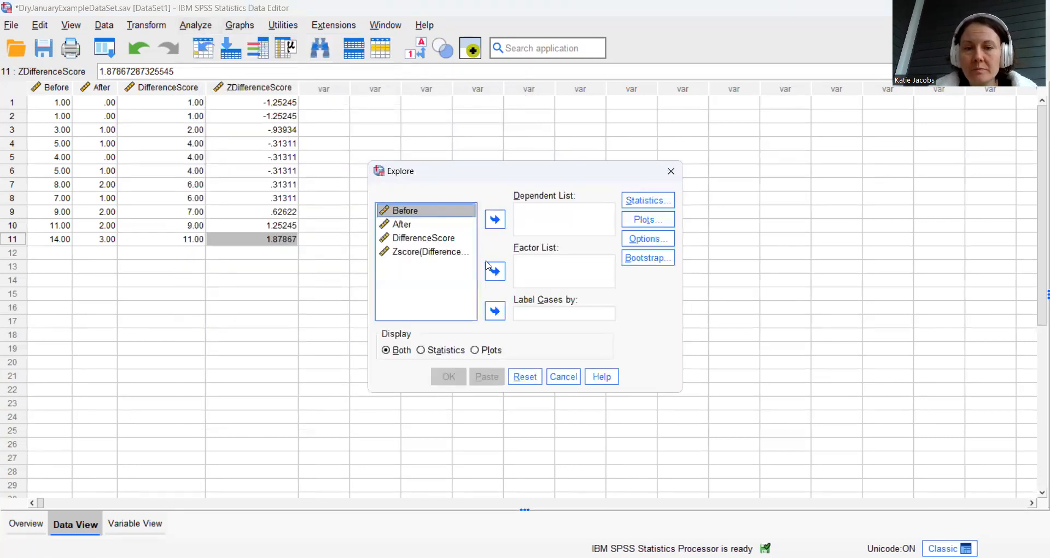
left_click(439, 239)
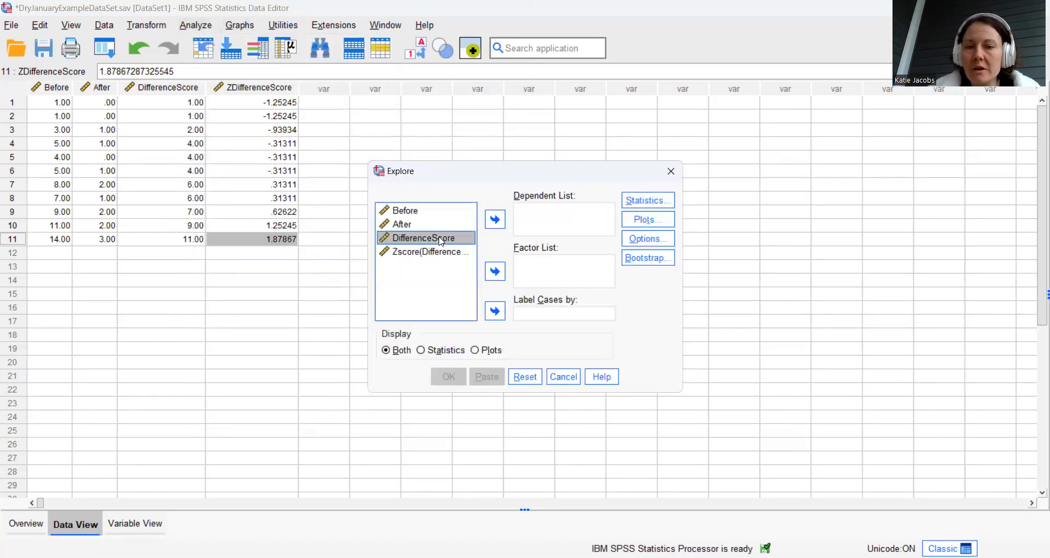
left_click(493, 224)
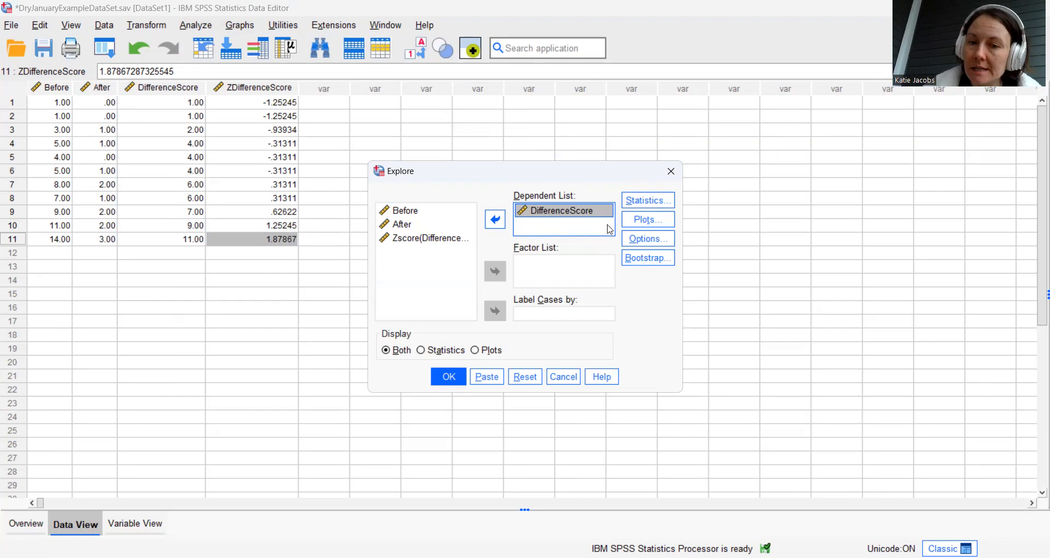
Replace the stem-and-leaf plot with a histogram, add normality plots with tests, and run the Explore analysis
left_click(646, 220)
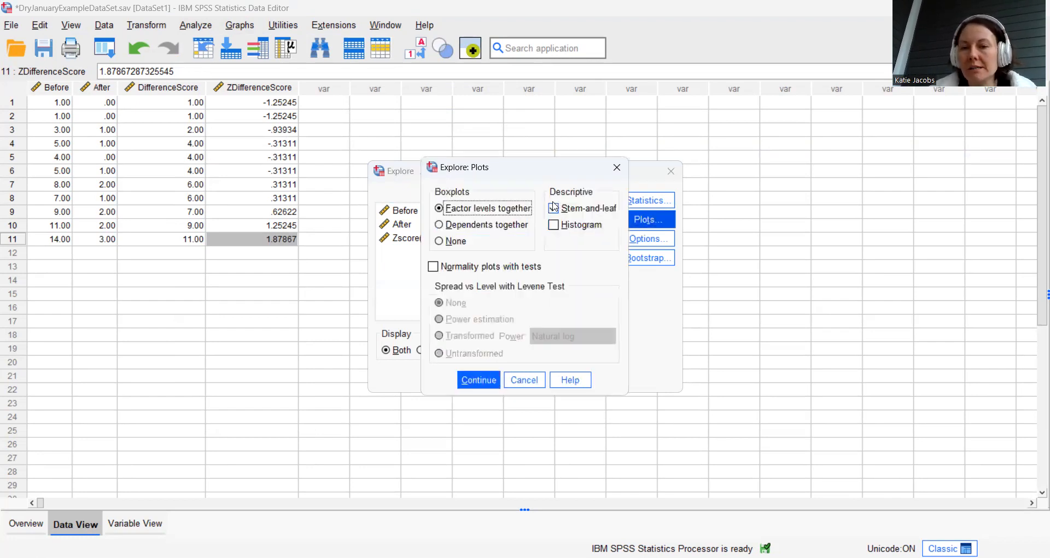
left_click(553, 208)
left_click(553, 224)
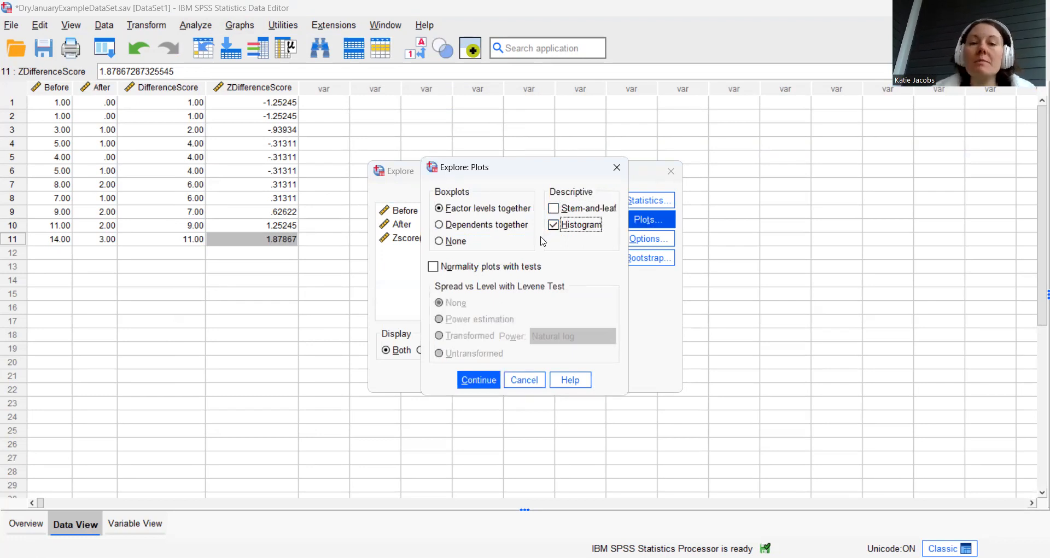
left_click(434, 266)
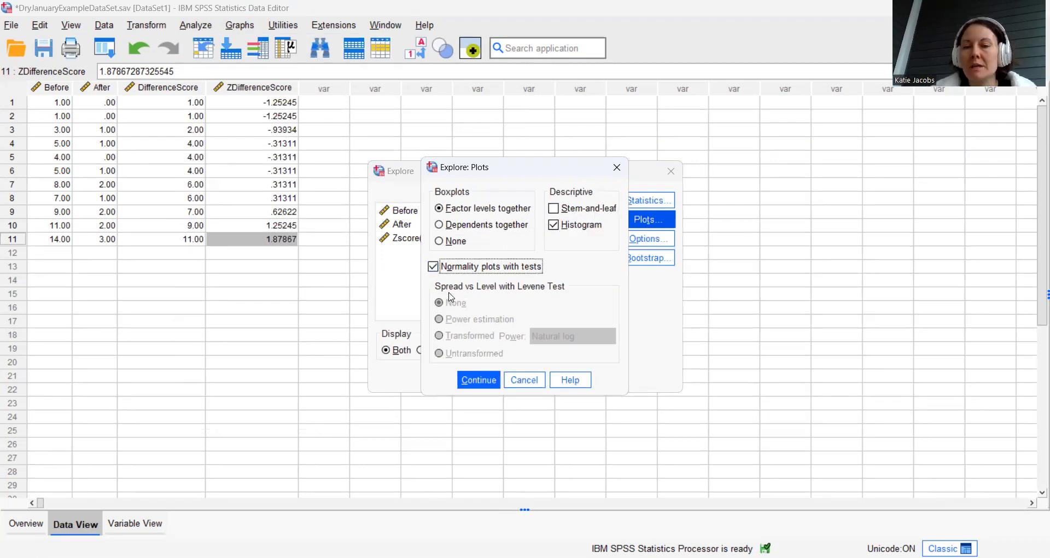
left_click(473, 383)
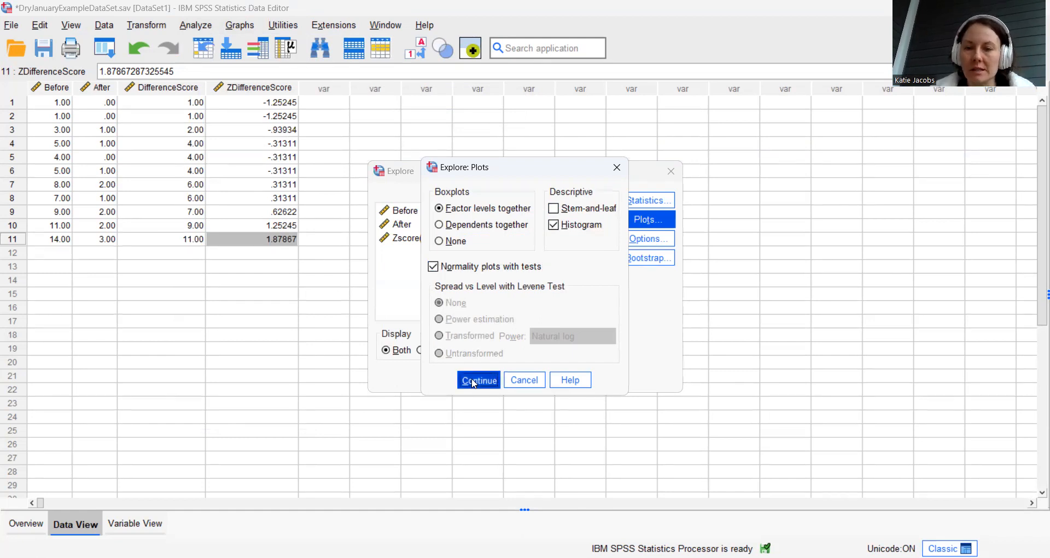
left_click(448, 378)
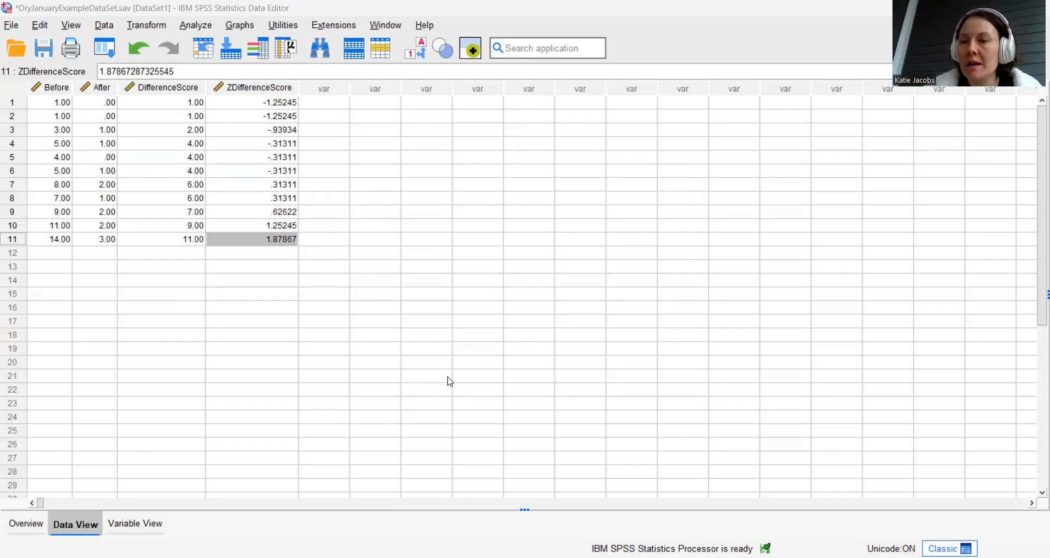
Run a paired-samples t test with Before as Variable1 and After as Variable2 of pair 1
left_click(386, 199)
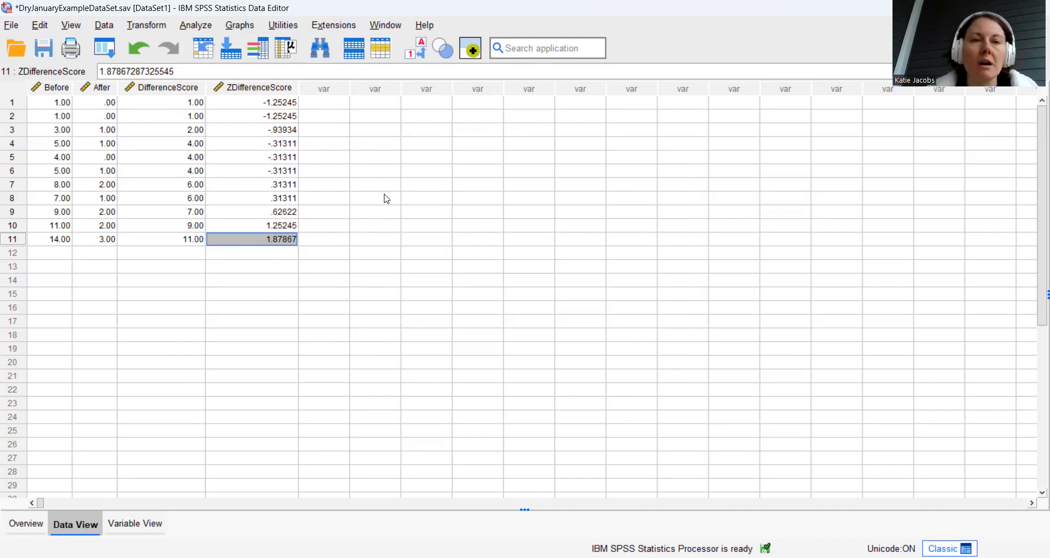
left_click(353, 145)
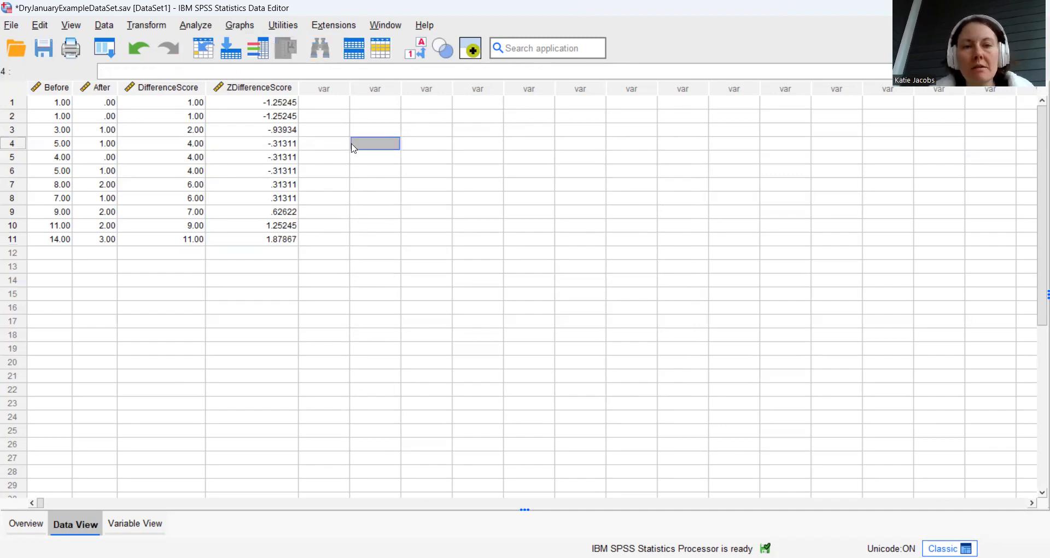
left_click(194, 27)
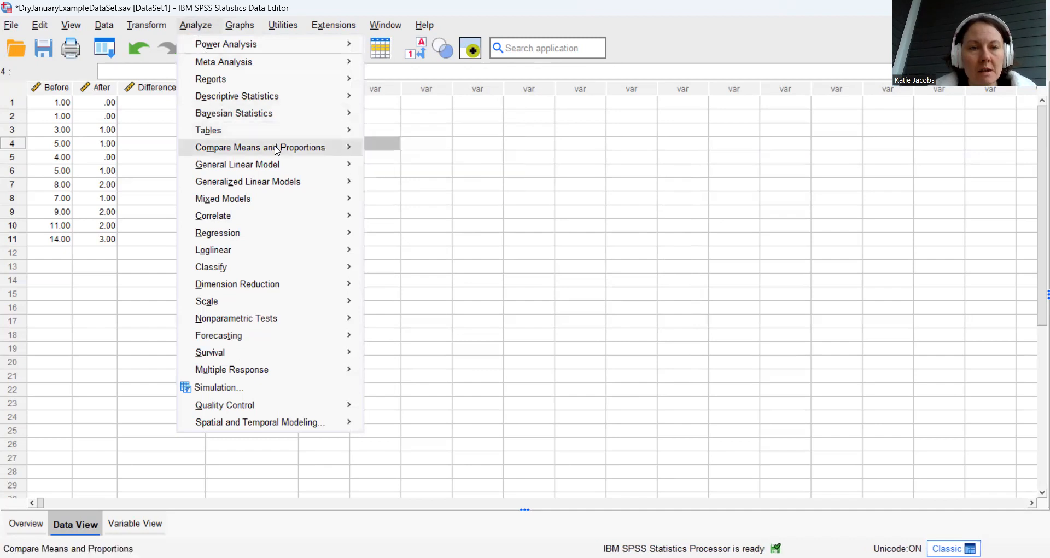
mouse_move(276, 153)
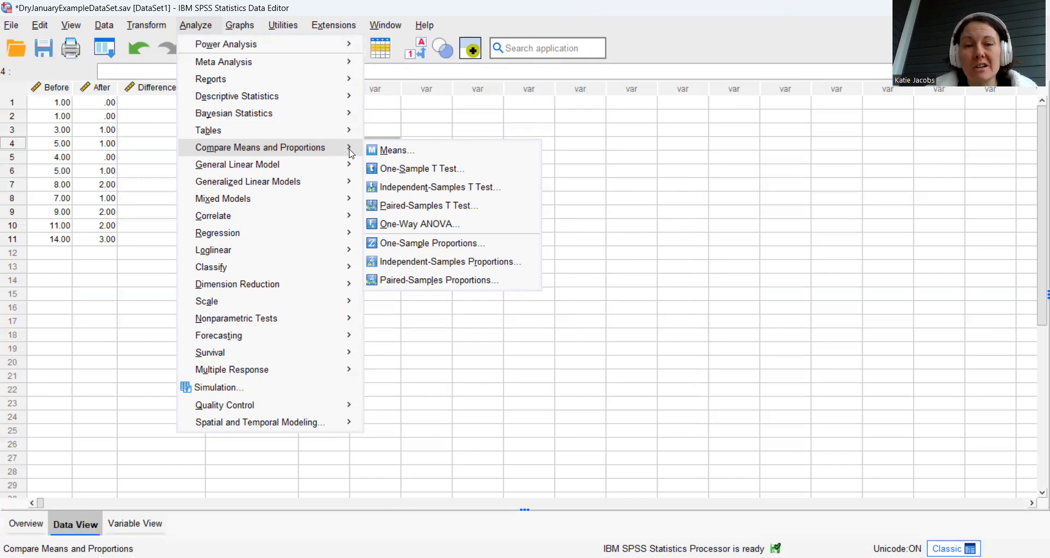
left_click(486, 211)
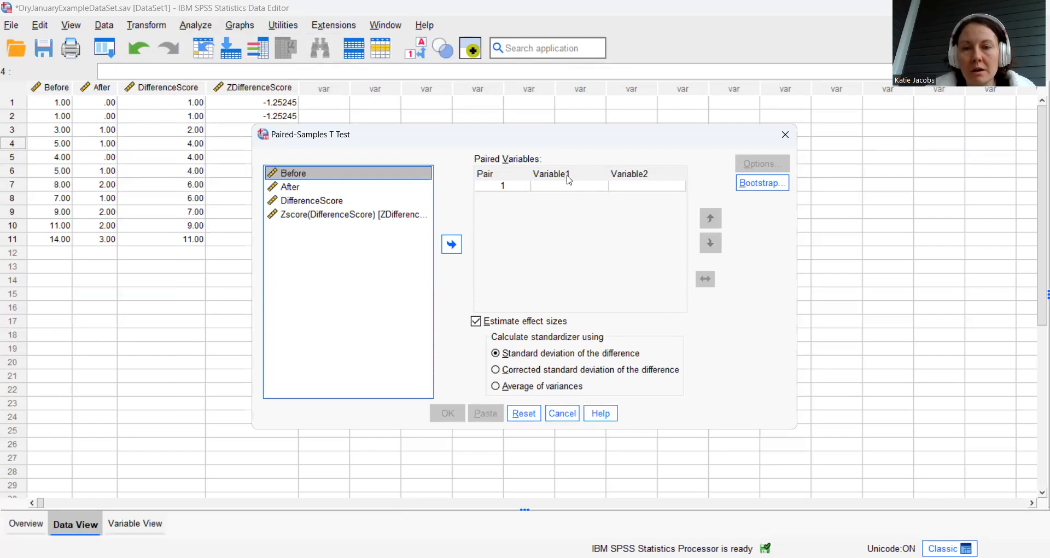
left_click(454, 247)
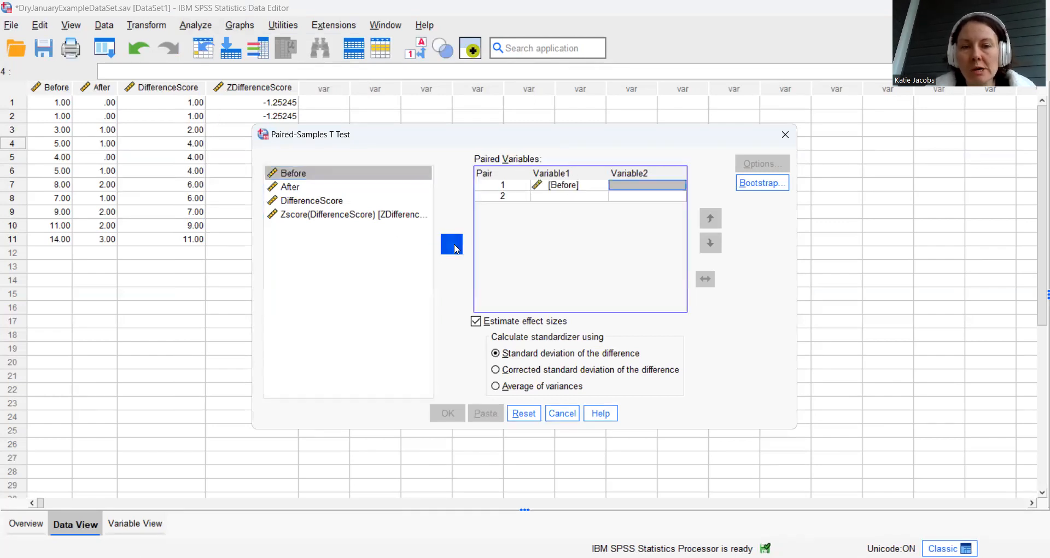
left_click(289, 188)
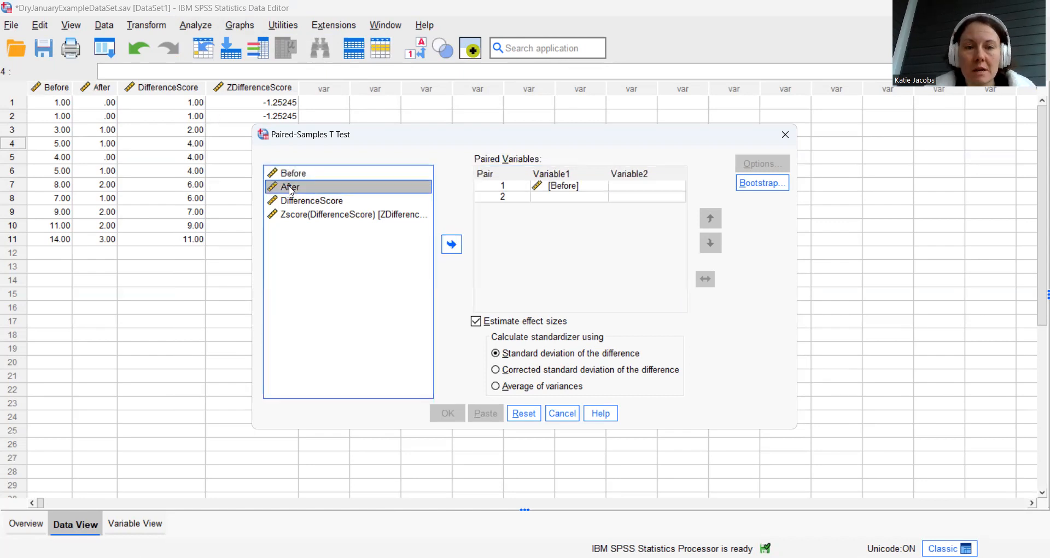
left_click(452, 247)
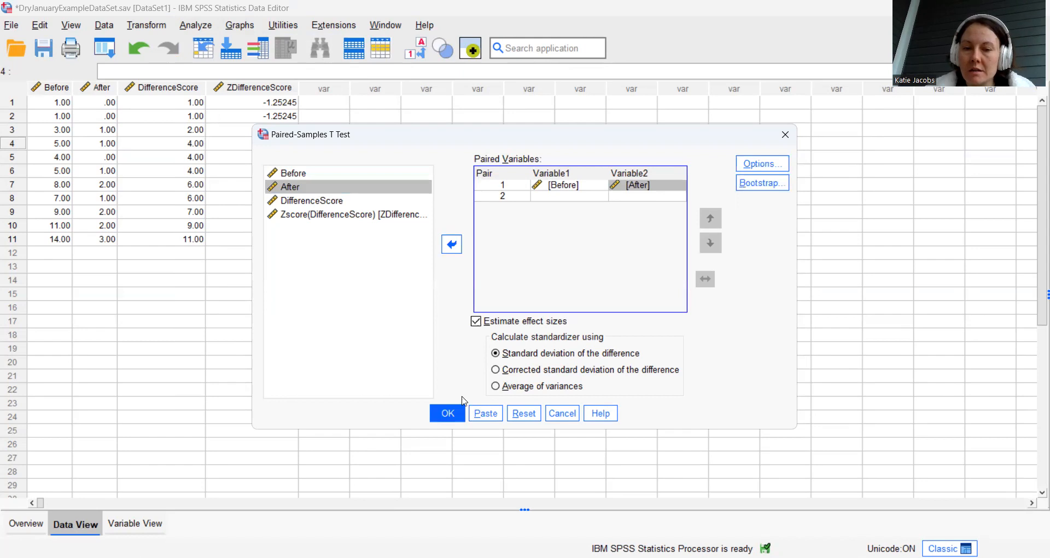
left_click(461, 420)
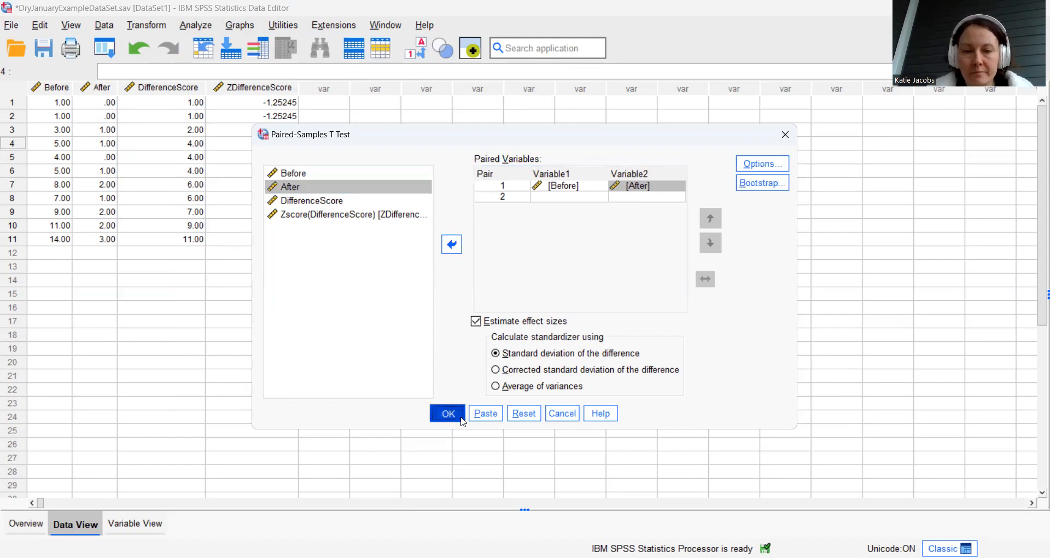